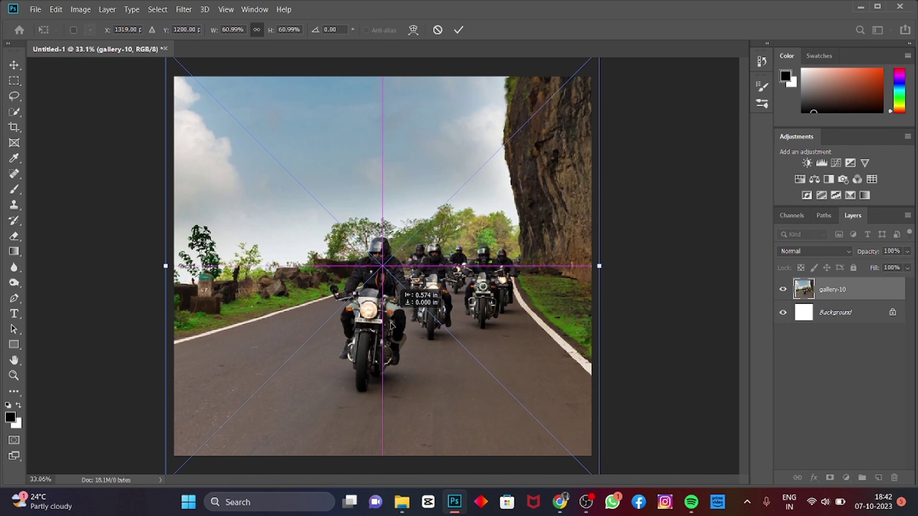
# - Commit the placed gallery-10 photo and rasterize its smart object
pyautogui.press('Return')
pyautogui.press('e')
pyautogui.click(377, 285)
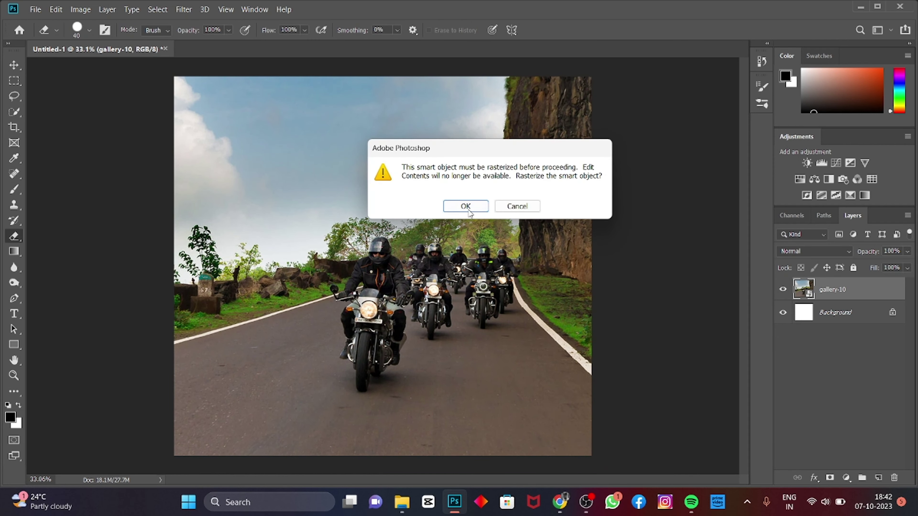
pyautogui.click(466, 208)
# - Duplicate gallery-10, move the hidden original above gallery-10 copy, and select the copy
pyautogui.moveTo(855, 298); pyautogui.dragTo(878, 477)
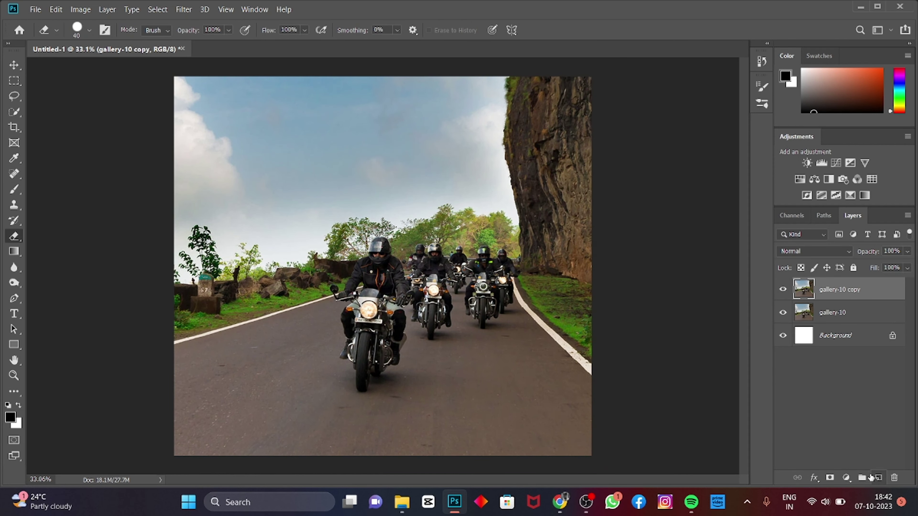
pyautogui.click(842, 317)
pyautogui.moveTo(827, 317); pyautogui.dragTo(827, 288)
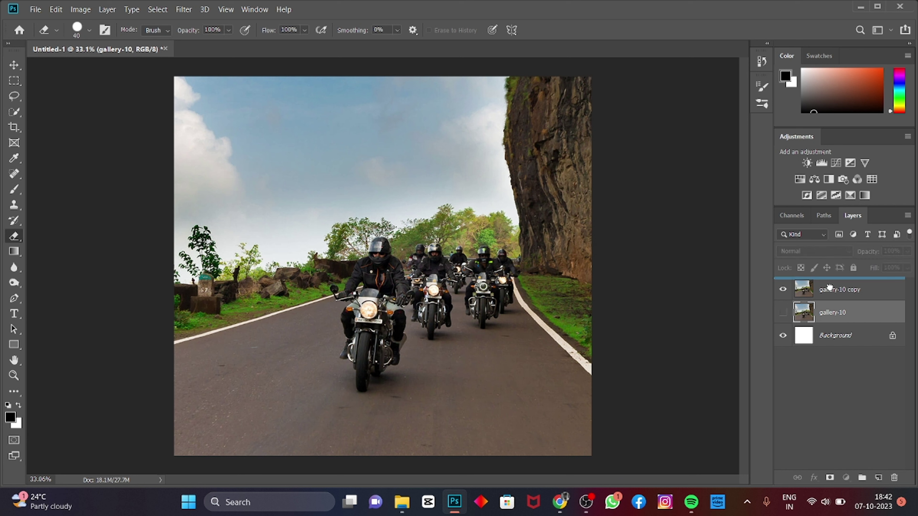
pyautogui.click(782, 289)
pyautogui.click(821, 316)
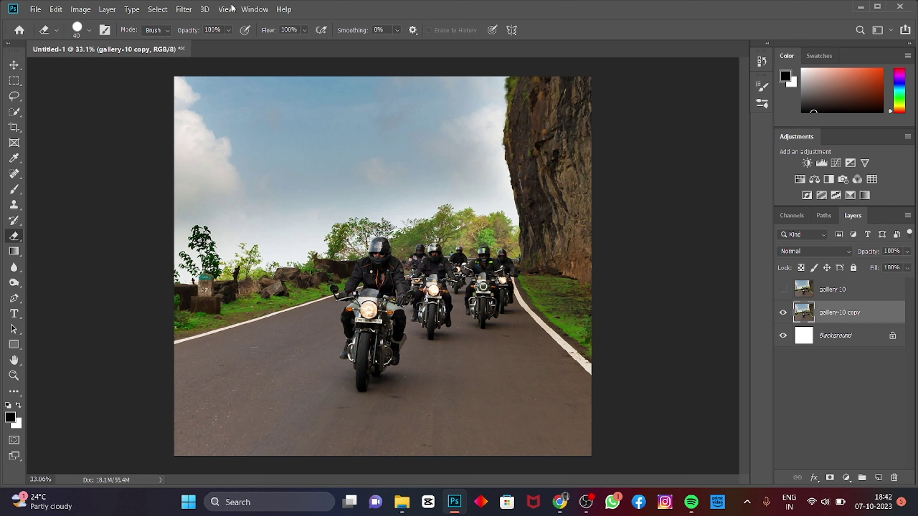
# - Apply a Zoom Radial Blur at Amount 29 to gallery-10 copy, then reselect gallery-10
pyautogui.click(184, 9)
pyautogui.moveTo(189, 136)
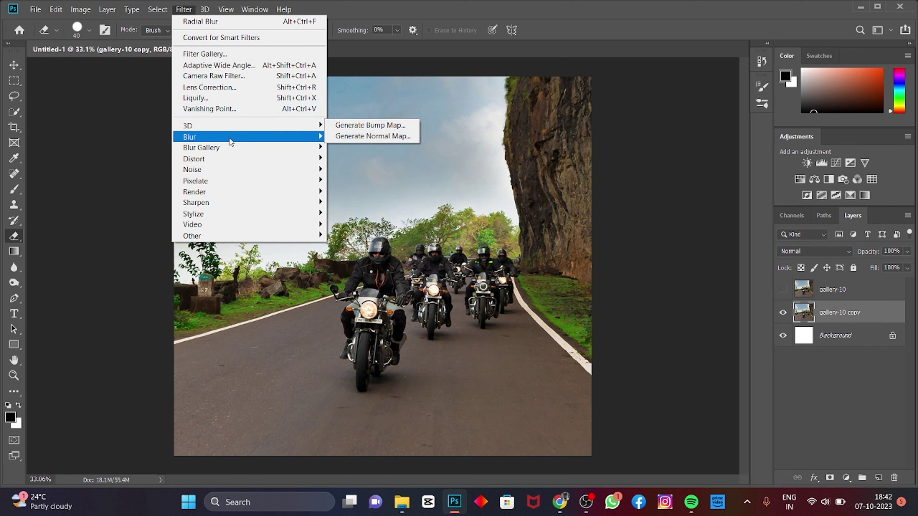
pyautogui.click(346, 214)
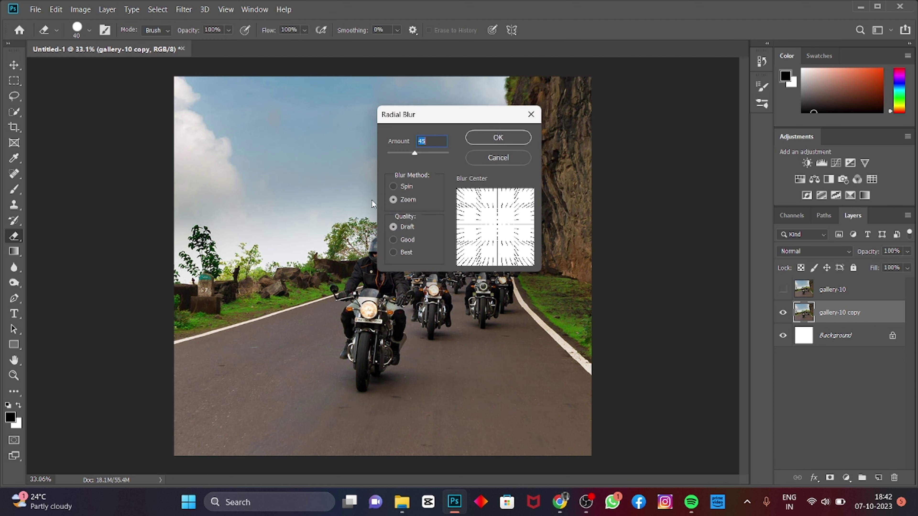
pyautogui.moveTo(415, 154); pyautogui.dragTo(399, 153)
pyautogui.click(493, 138)
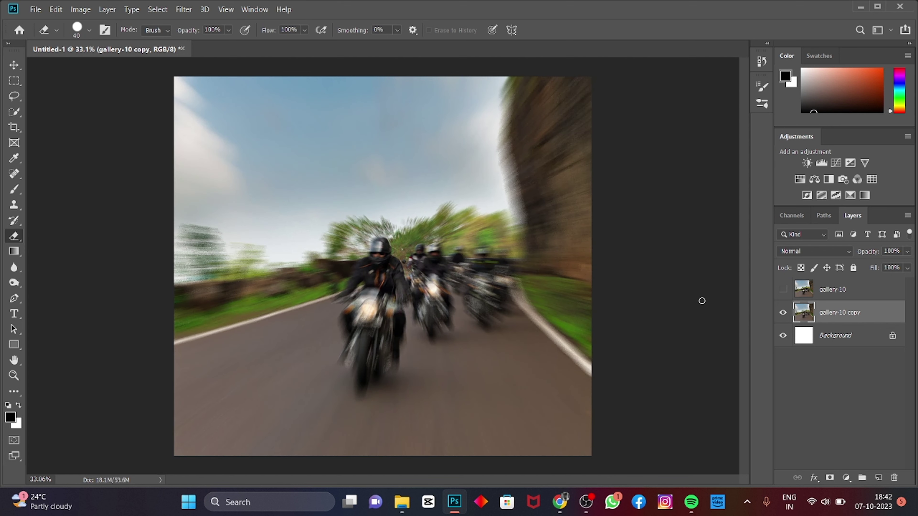
pyautogui.click(831, 289)
# - Add a layer mask to the visible gallery-10 layer and invert it to black
pyautogui.click(783, 290)
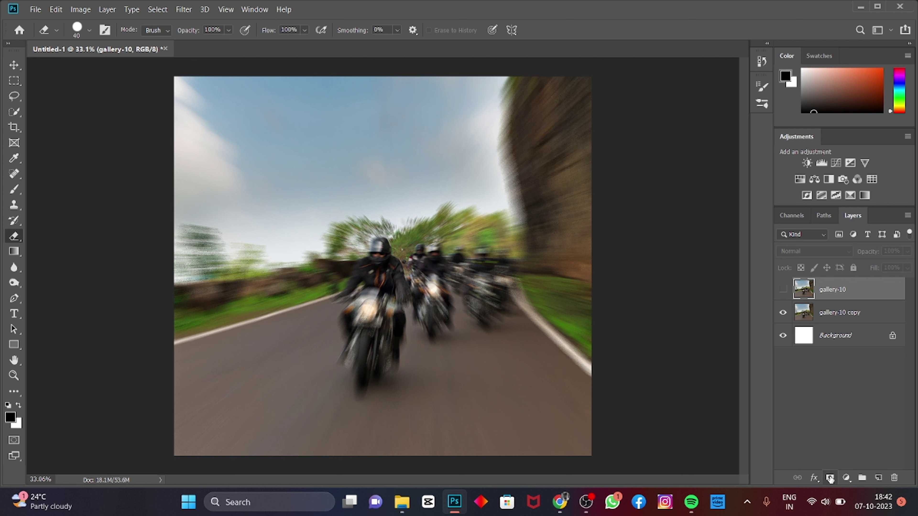
pyautogui.click(830, 477)
pyautogui.click(783, 289)
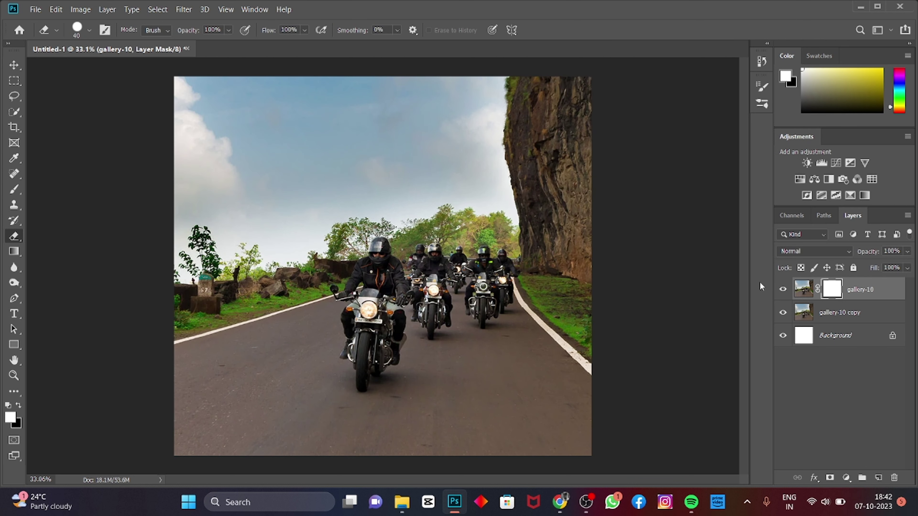
pyautogui.hotkey('ctrl', 'i')
# - Switch to the Brush with 55% opacity
pyautogui.press('b')
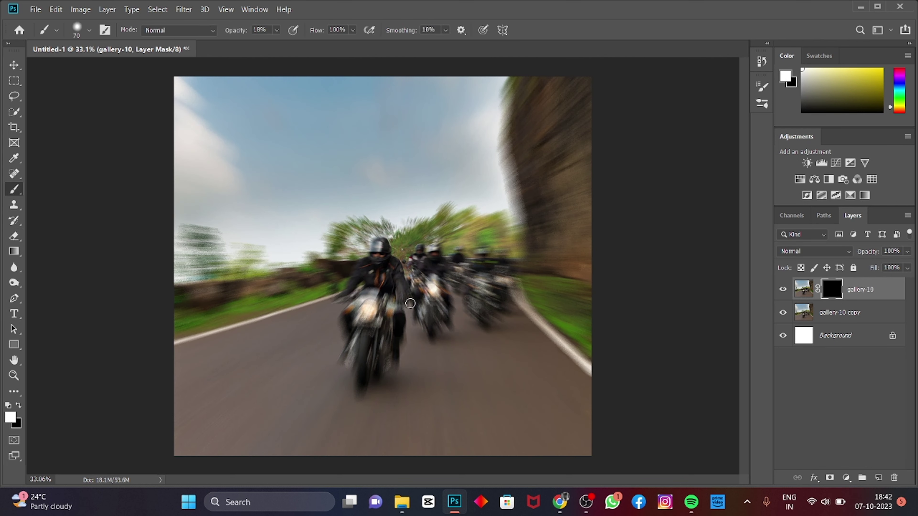
pyautogui.scroll(2, 354, 315)
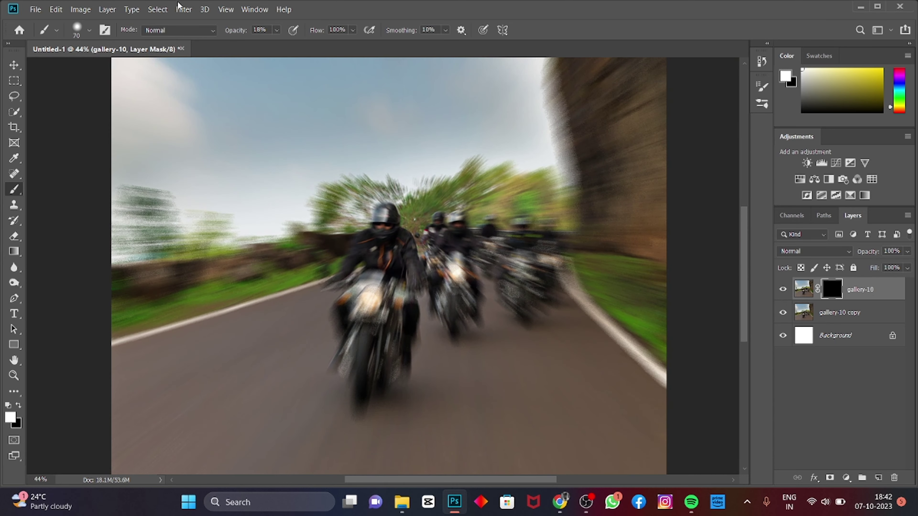
pyautogui.click(277, 30)
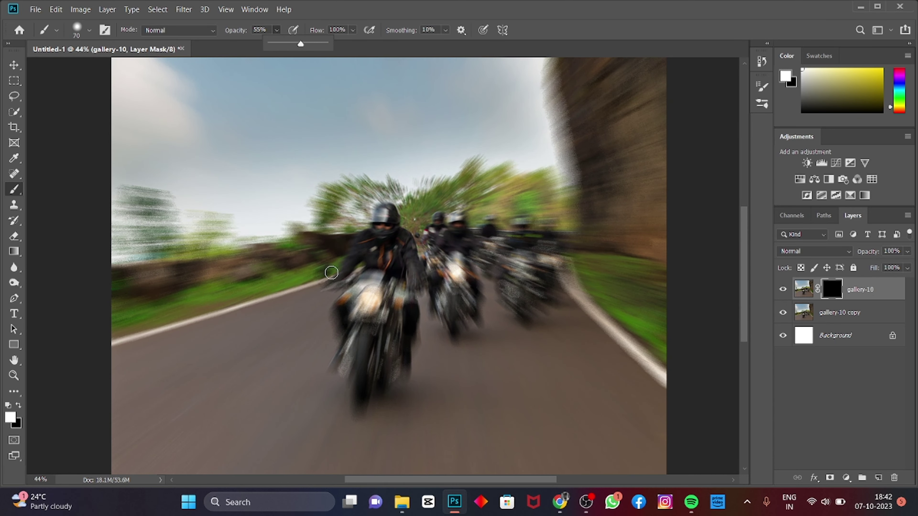
pyautogui.click(331, 273)
# - Undo the stray dab and reveal the sharp front motorcycle's headlight and number plate
pyautogui.hotkey('ctrl', 'z')
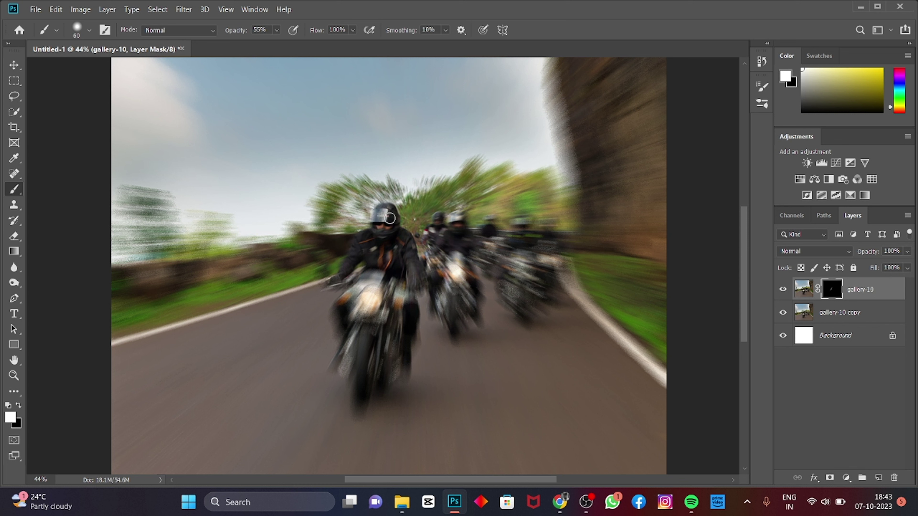
pyautogui.moveTo(396, 243)
pyautogui.mouseDown()
pyautogui.moveTo(368, 251)
pyautogui.moveTo(361, 327)
pyautogui.mouseUp()
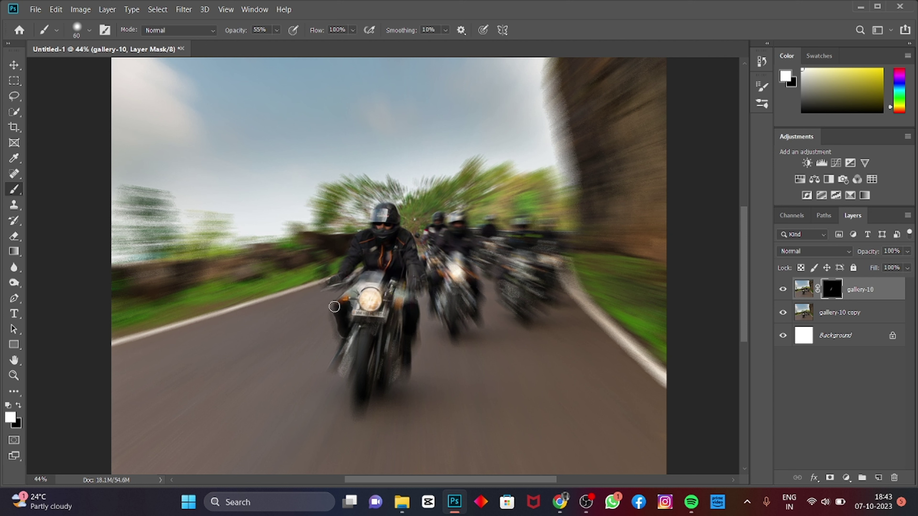
pyautogui.moveTo(340, 312); pyautogui.dragTo(386, 295)
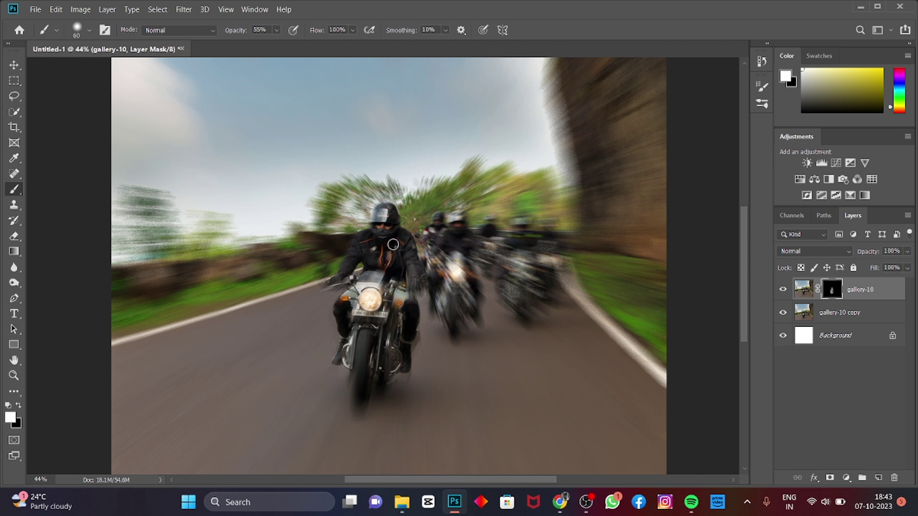
# - Paint the second rider's bike, hand, helmet, leg and headlight back into focus
pyautogui.moveTo(418, 283); pyautogui.dragTo(416, 277)
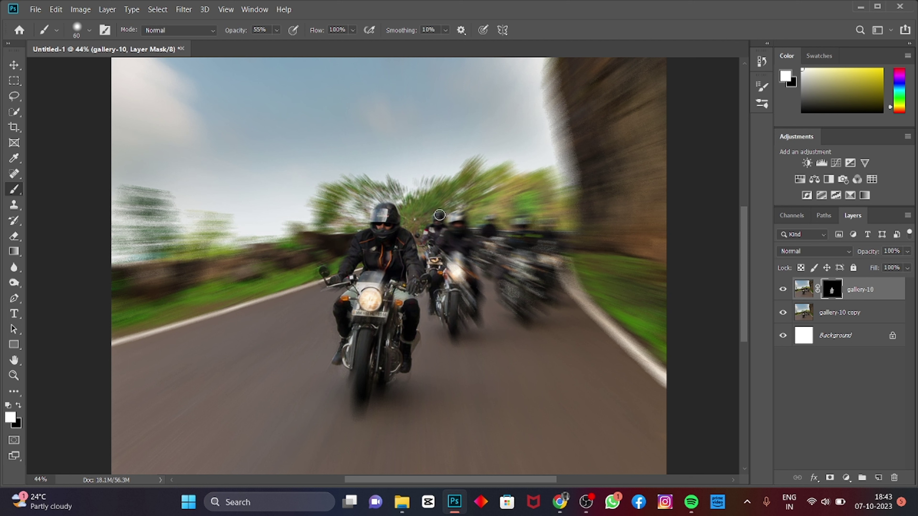
pyautogui.moveTo(463, 232); pyautogui.dragTo(498, 234)
pyautogui.moveTo(464, 269); pyautogui.dragTo(472, 271)
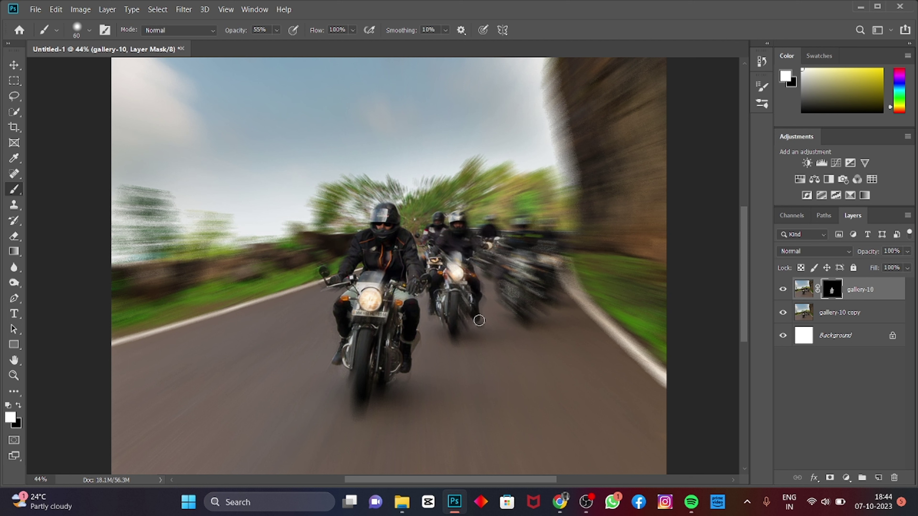
pyautogui.moveTo(453, 302); pyautogui.dragTo(445, 258)
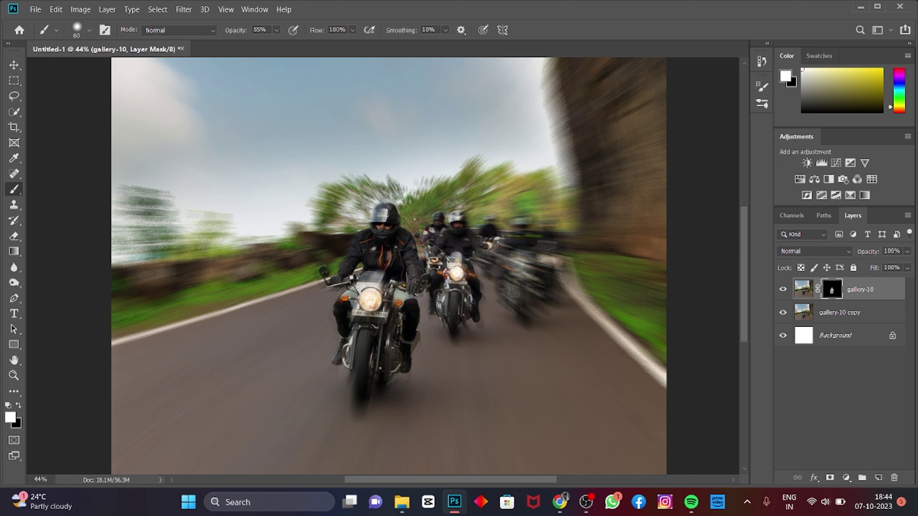
# - Zoom in and sharpen the rear bikes' forks plus the middle-right bike's wheel and headlight
pyautogui.scroll(2, 453, 252)
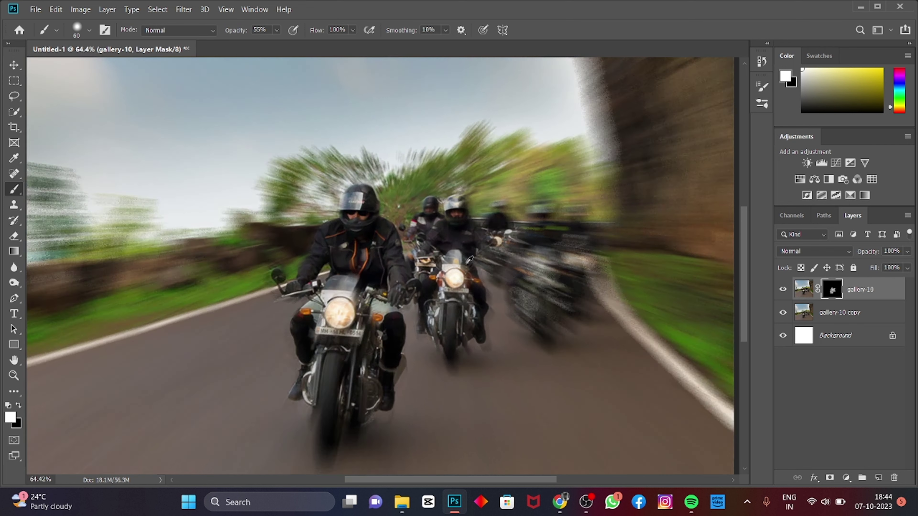
pyautogui.scroll(3, 452, 252)
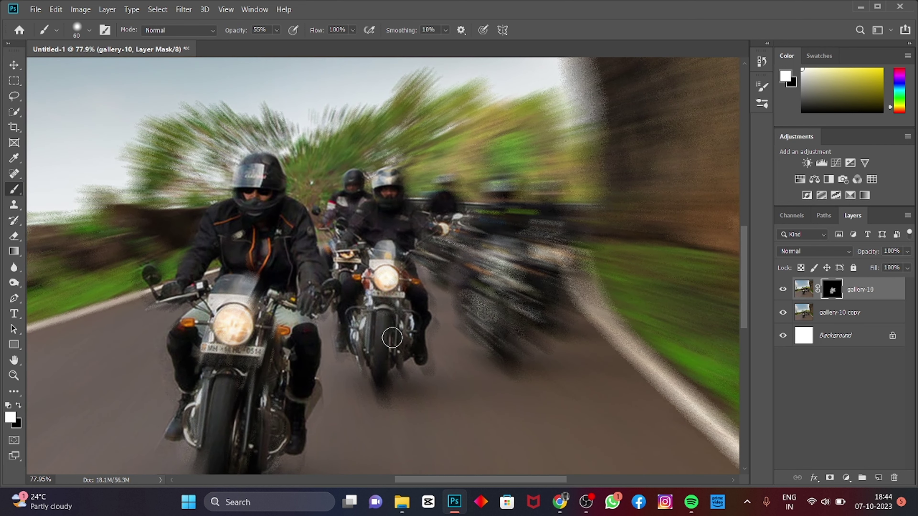
pyautogui.moveTo(403, 365); pyautogui.dragTo(413, 361)
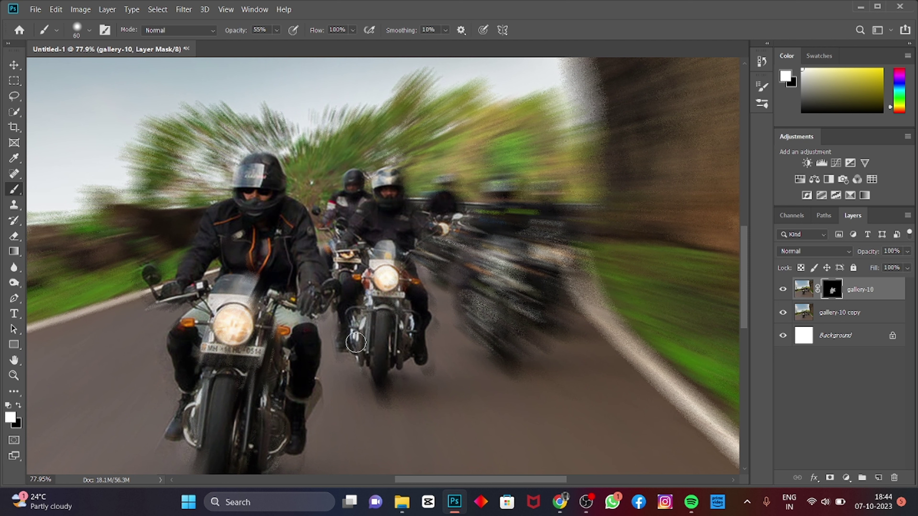
pyautogui.moveTo(498, 271)
pyautogui.mouseDown()
pyautogui.moveTo(495, 335)
pyautogui.moveTo(434, 282)
pyautogui.moveTo(456, 216)
pyautogui.moveTo(426, 248)
pyautogui.moveTo(491, 258)
pyautogui.moveTo(545, 250)
pyautogui.moveTo(541, 209)
pyautogui.moveTo(575, 217)
pyautogui.moveTo(589, 228)
pyautogui.moveTo(569, 282)
pyautogui.moveTo(548, 283)
pyautogui.moveTo(564, 311)
pyautogui.moveTo(583, 228)
pyautogui.moveTo(620, 322)
pyautogui.moveTo(546, 325)
pyautogui.moveTo(533, 309)
pyautogui.moveTo(484, 308)
pyautogui.moveTo(503, 199)
pyautogui.moveTo(487, 181)
pyautogui.moveTo(556, 236)
pyautogui.moveTo(466, 237)
pyautogui.moveTo(490, 206)
pyautogui.moveTo(486, 277)
pyautogui.moveTo(477, 282)
pyautogui.moveTo(507, 248)
pyautogui.mouseUp()
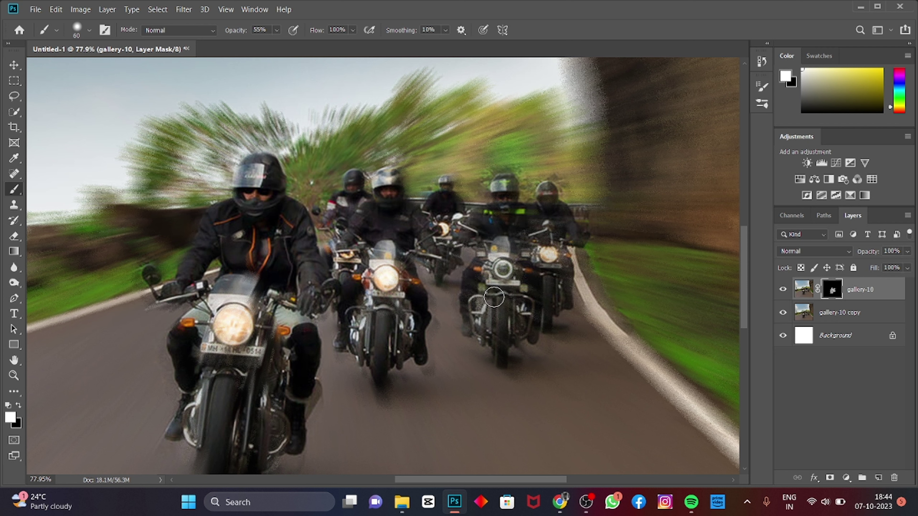
pyautogui.moveTo(494, 297); pyautogui.dragTo(497, 337)
pyautogui.moveTo(511, 280); pyautogui.dragTo(527, 355)
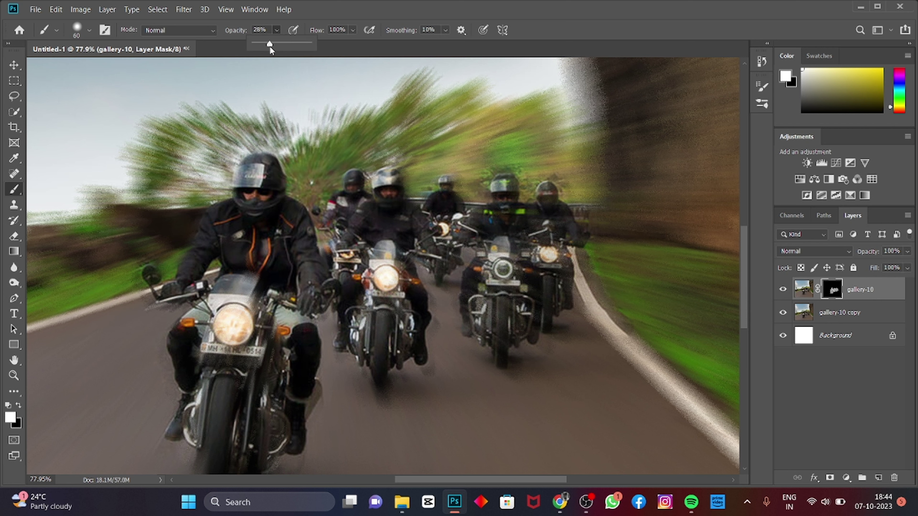
# - Paint black to blend the right road edge and the road between bikes back into blur
pyautogui.press('x')
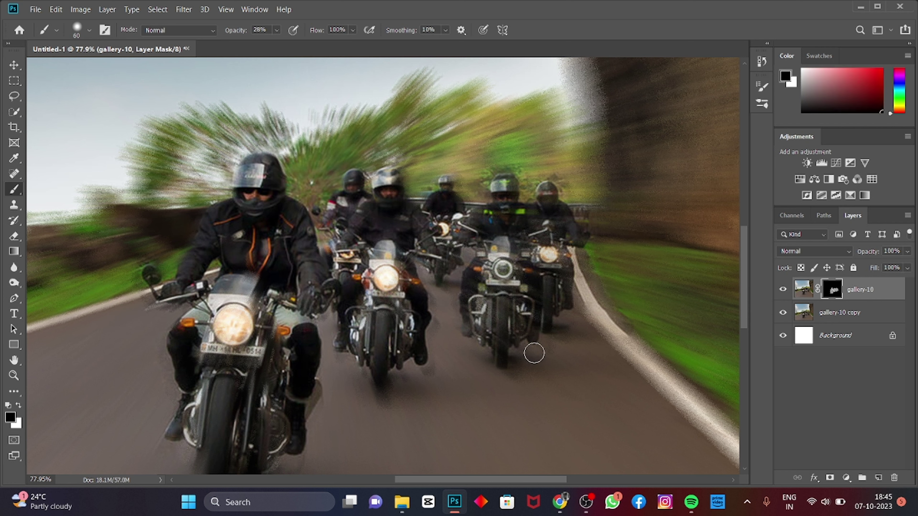
pyautogui.moveTo(559, 334); pyautogui.dragTo(620, 320)
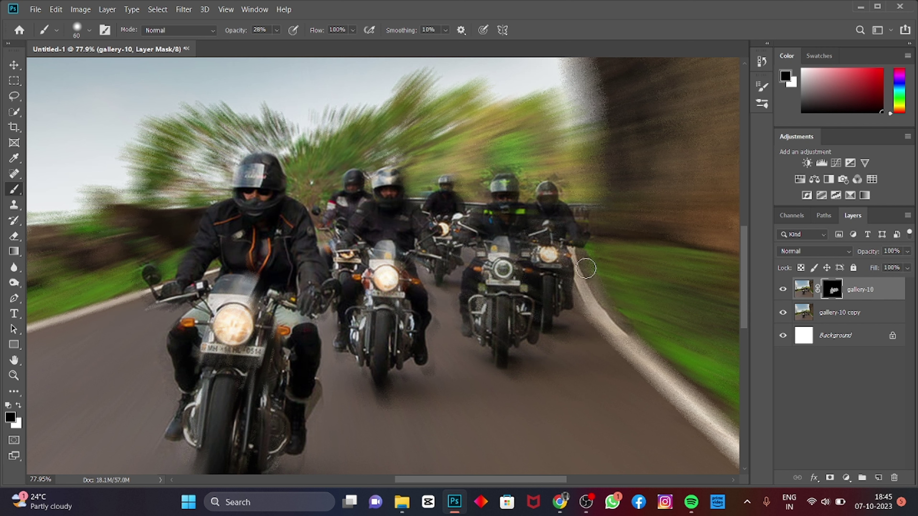
pyautogui.moveTo(632, 352)
pyautogui.mouseDown()
pyautogui.moveTo(617, 307)
pyautogui.moveTo(583, 261)
pyautogui.moveTo(616, 320)
pyautogui.mouseUp()
pyautogui.moveTo(452, 344)
pyautogui.mouseDown()
pyautogui.moveTo(439, 359)
pyautogui.moveTo(436, 328)
pyautogui.moveTo(449, 372)
pyautogui.moveTo(435, 295)
pyautogui.moveTo(440, 380)
pyautogui.moveTo(352, 375)
pyautogui.moveTo(346, 357)
pyautogui.moveTo(362, 388)
pyautogui.mouseUp()
# - Swap between white and black paint while zooming out to touch up the lead motorcycle
pyautogui.press('x')
pyautogui.press('x')
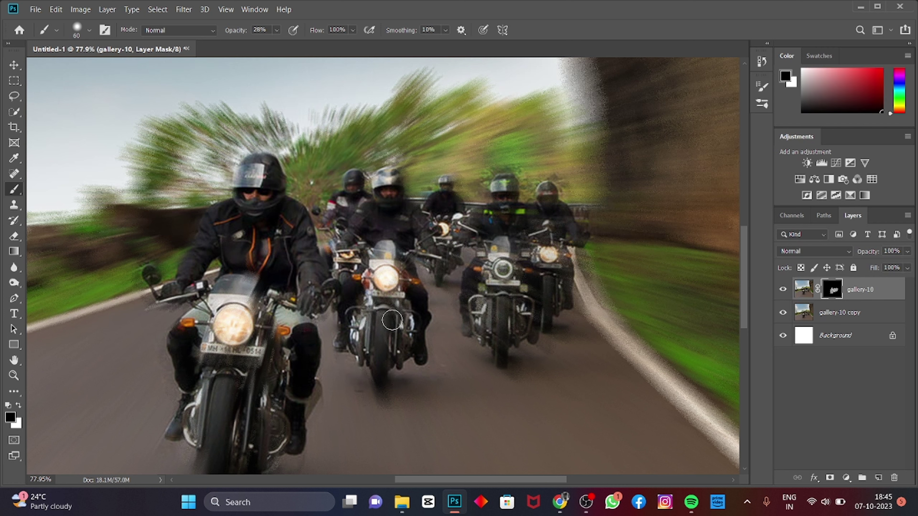
pyautogui.press('x')
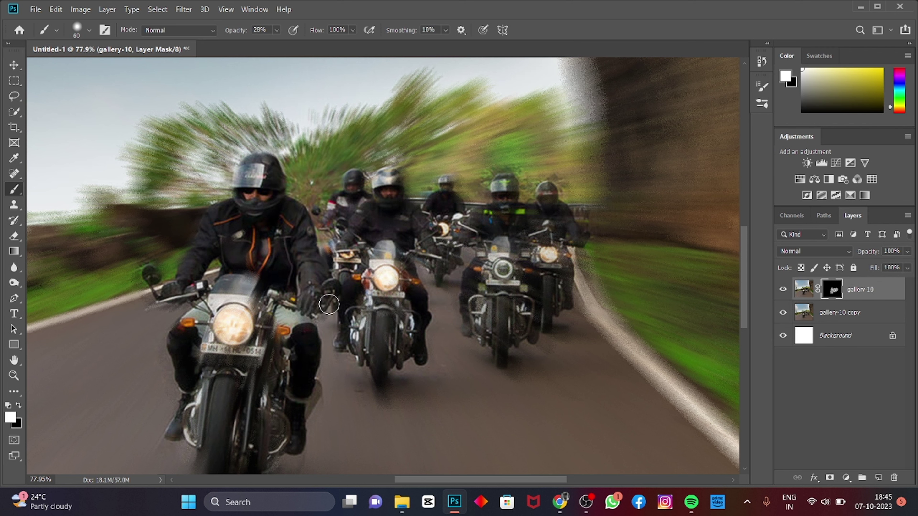
pyautogui.press('x')
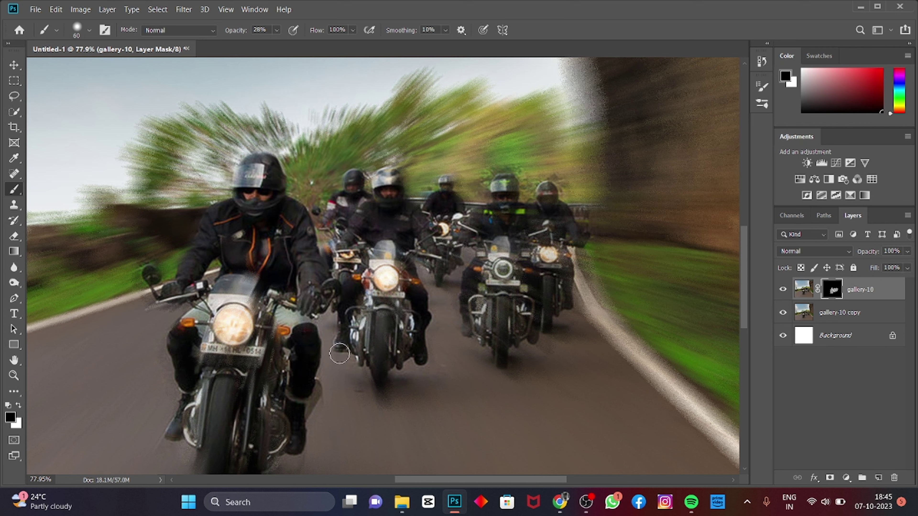
pyautogui.press('x')
pyautogui.scroll(-2, 326, 343)
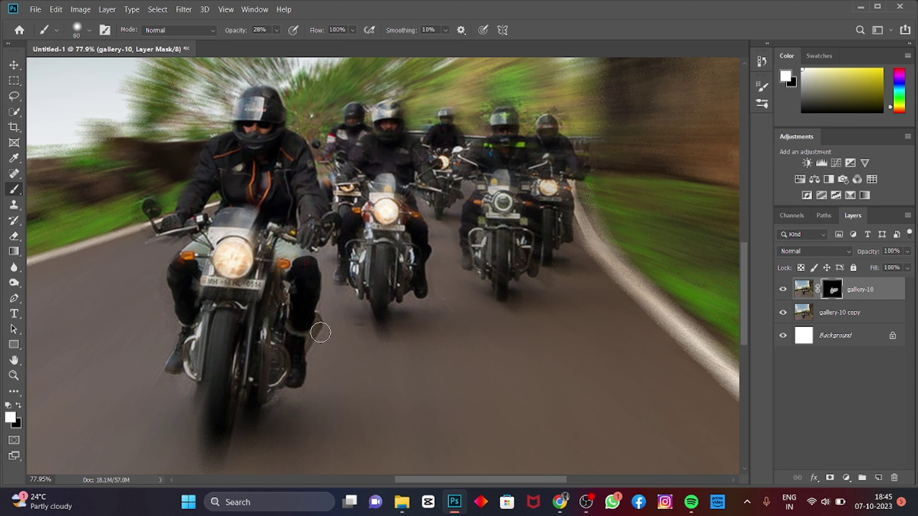
pyautogui.scroll(-2, 307, 340)
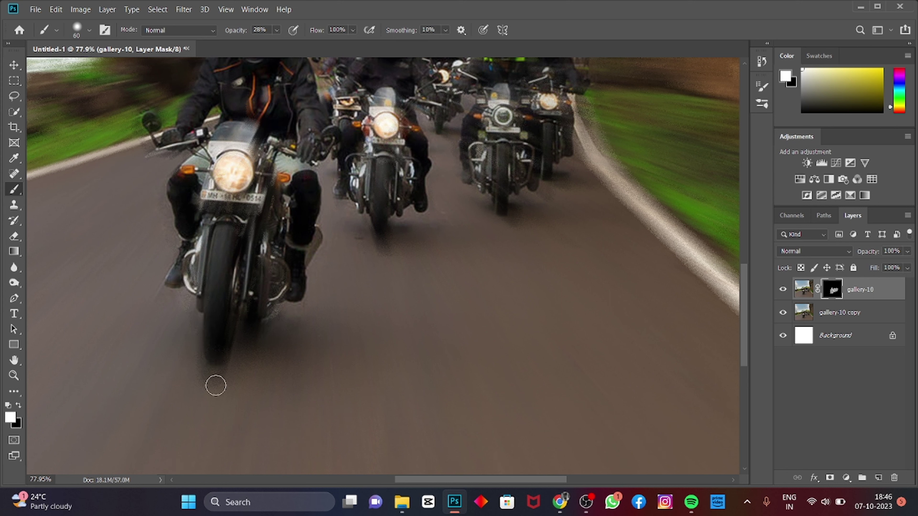
pyautogui.press('x')
pyautogui.press('x')
pyautogui.press('x')
pyautogui.press('x')
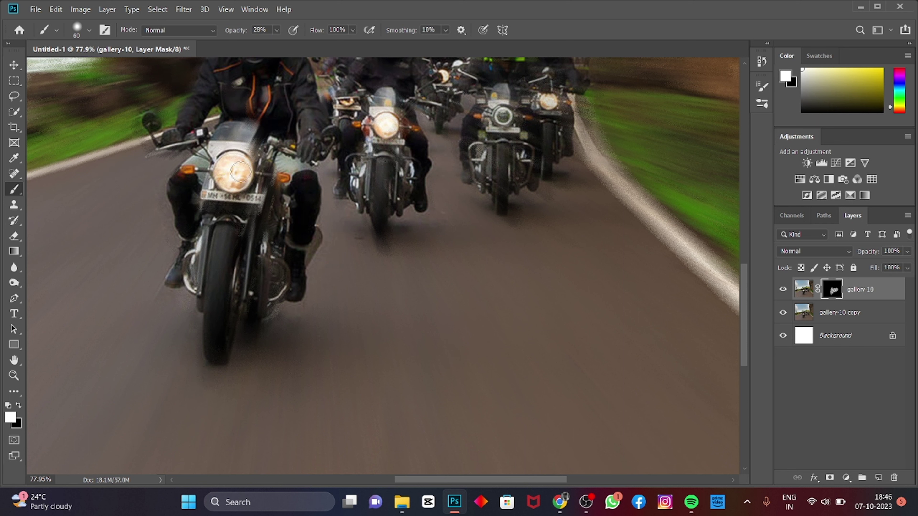
# - Set brush opacity to 14%, size 250, and lightly paint black along the cliff edge
pyautogui.press('x')
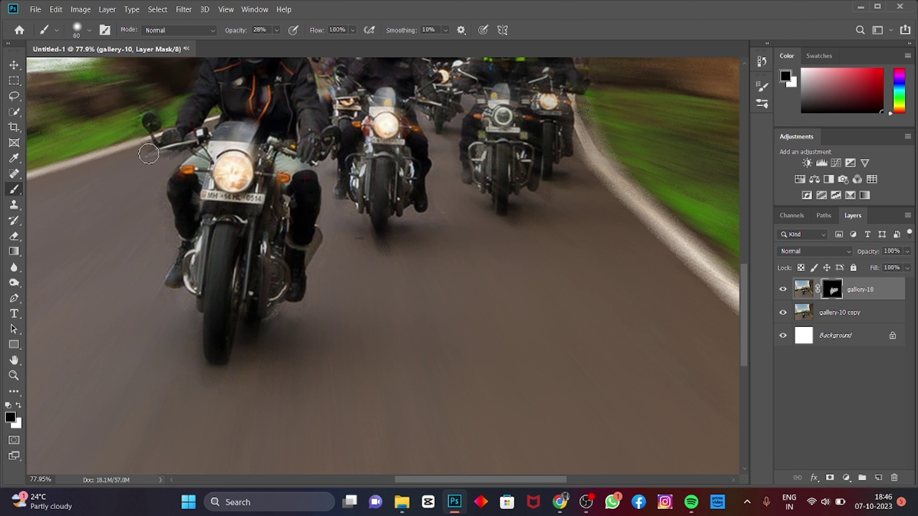
pyautogui.press('x')
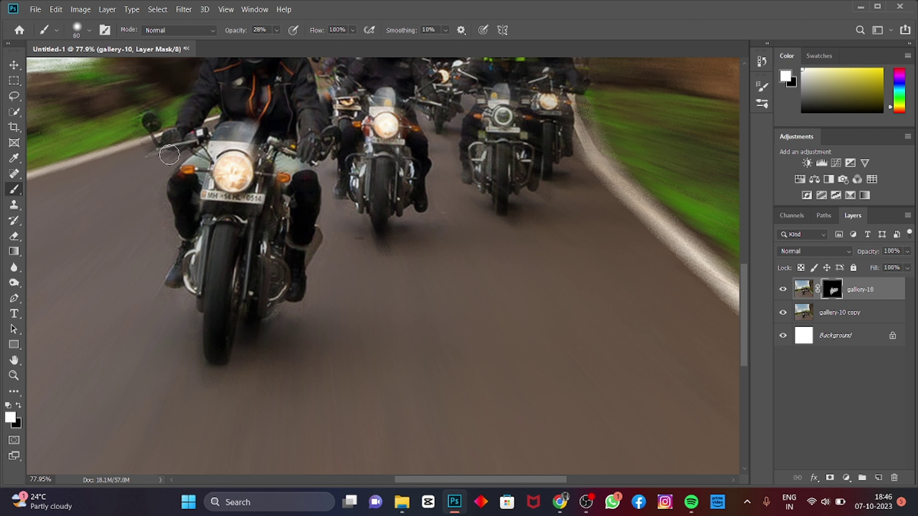
pyautogui.scroll(-3, 136, 147)
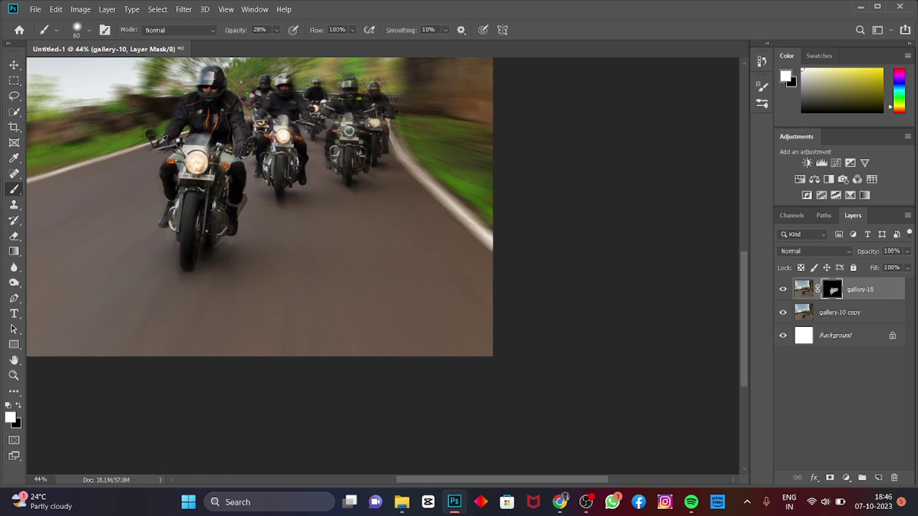
pyautogui.scroll(2, 216, 175)
pyautogui.press('1')
pyautogui.press('4')
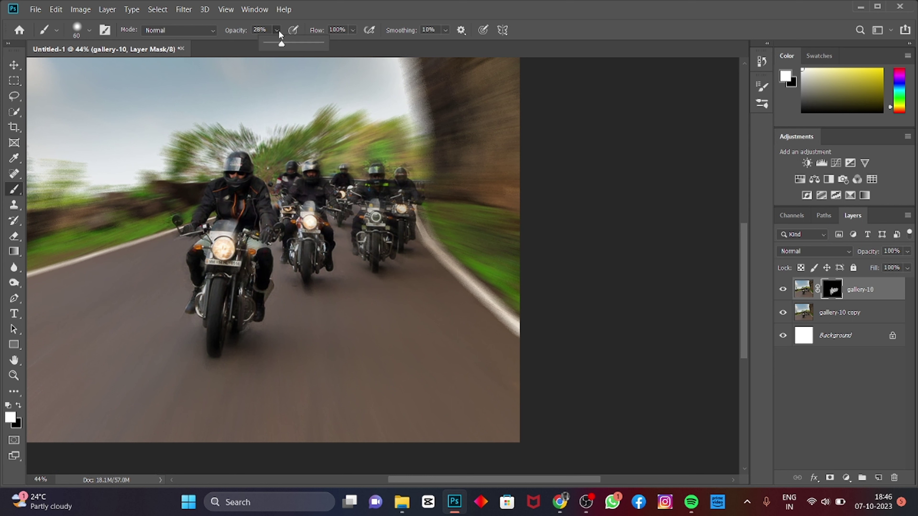
pyautogui.press('x')
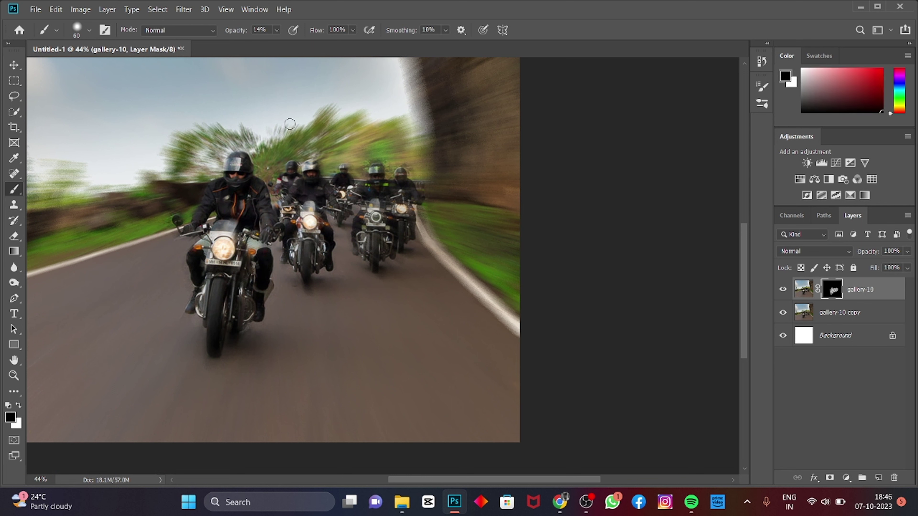
pyautogui.press(']')
pyautogui.press(']')
pyautogui.press(']')
pyautogui.moveTo(397, 91); pyautogui.dragTo(443, 167)
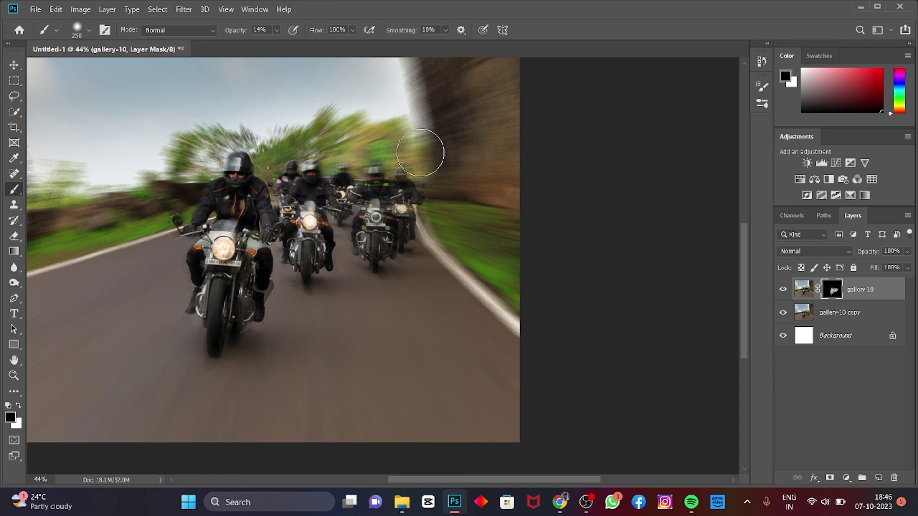
# - Paint white to restore the cliff's left edge and the left background trees
pyautogui.press('x')
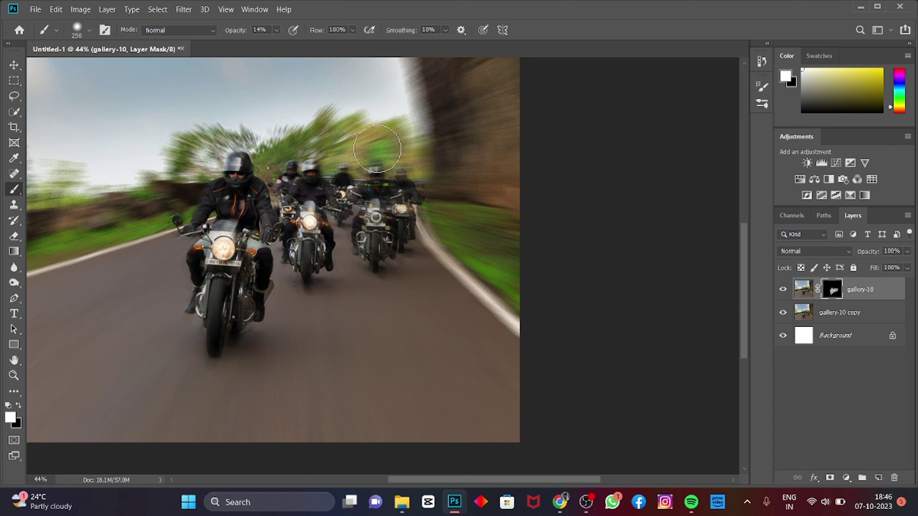
pyautogui.keyDown('alt'); pyautogui.scroll(-1, 338, 155); pyautogui.keyUp('alt')
pyautogui.keyDown('alt'); pyautogui.scroll(-1, 338, 154); pyautogui.keyUp('alt')
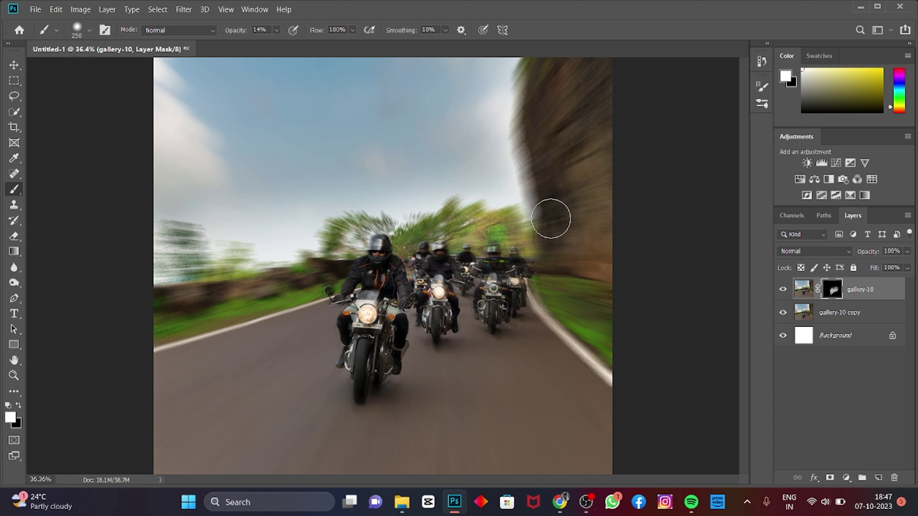
pyautogui.moveTo(527, 134)
pyautogui.mouseDown()
pyautogui.moveTo(529, 188)
pyautogui.moveTo(502, 244)
pyautogui.mouseUp()
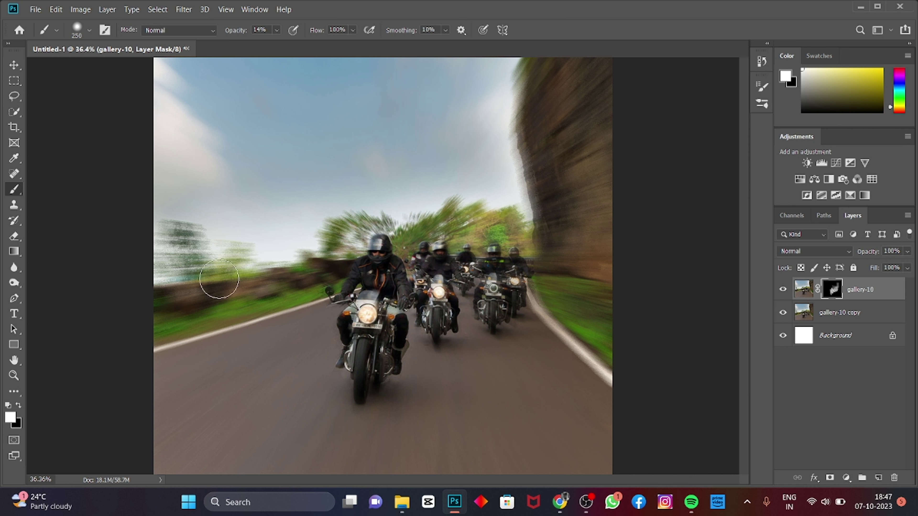
pyautogui.moveTo(220, 277)
pyautogui.mouseDown()
pyautogui.moveTo(213, 235)
pyautogui.moveTo(202, 250)
pyautogui.mouseUp()
# - Resize the brush to 200 and lightly paint the mask around the front wheel
pyautogui.press(']')
pyautogui.press(']')
pyautogui.press(']')
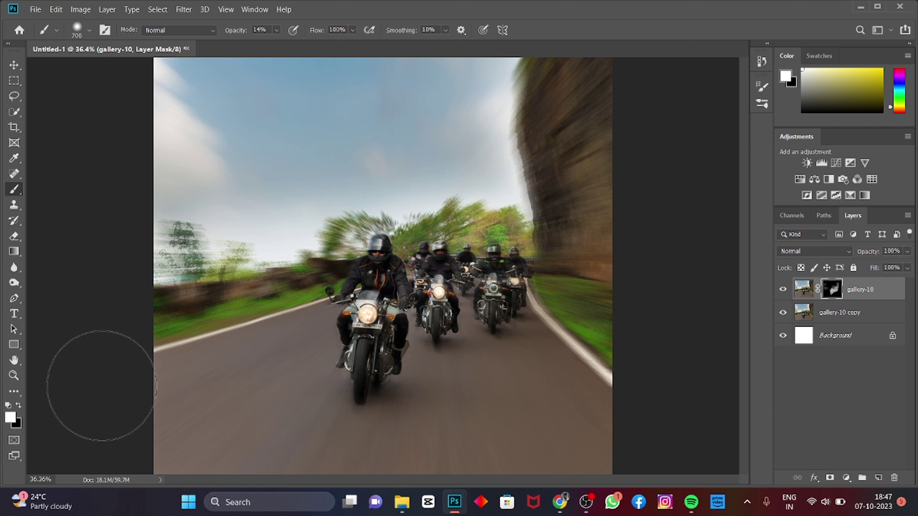
pyautogui.press('v')
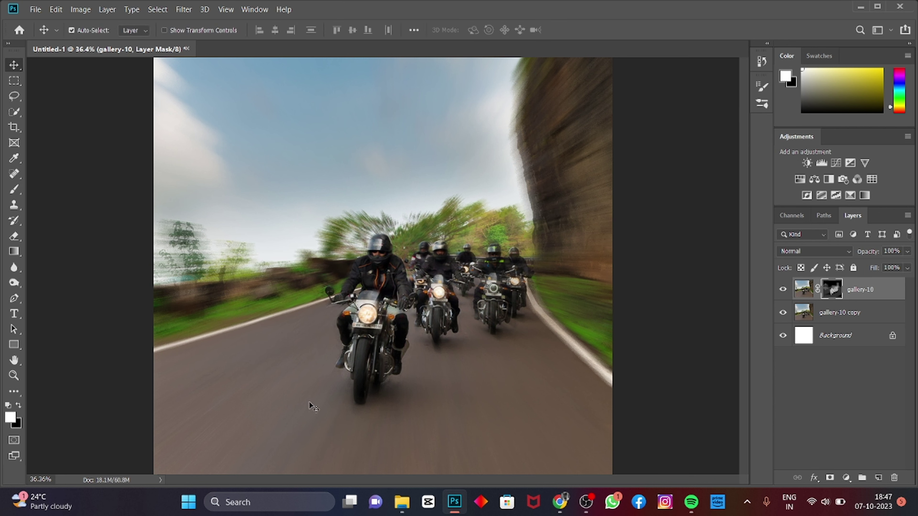
pyautogui.press('b')
pyautogui.press(']')
pyautogui.press(']')
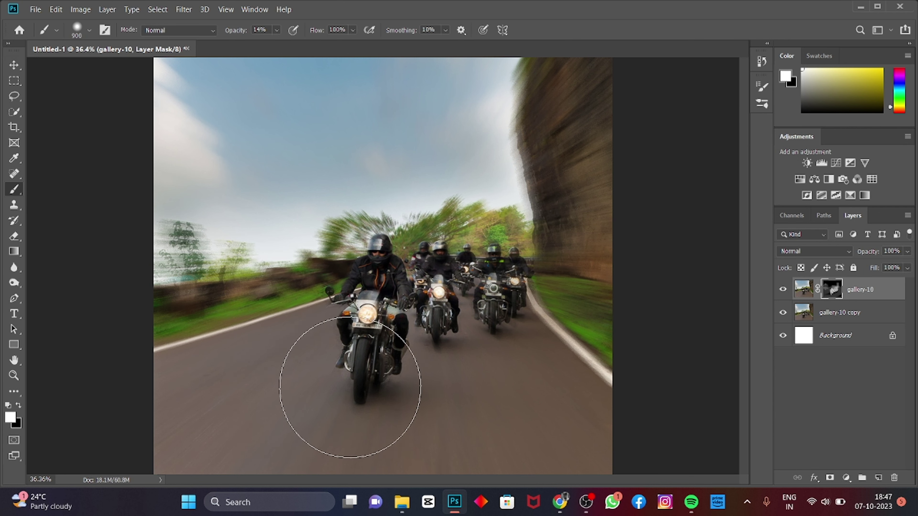
pyautogui.press('[')
pyautogui.press('[')
pyautogui.press('[')
pyautogui.press('x')
pyautogui.press('[')
pyautogui.press('[')
pyautogui.press('[')
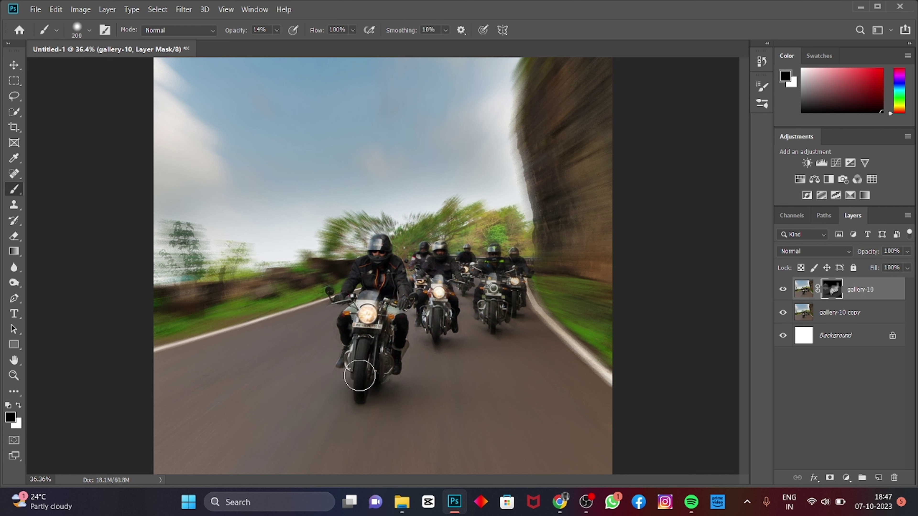
pyautogui.moveTo(360, 375)
pyautogui.mouseDown()
pyautogui.moveTo(360, 410)
pyautogui.moveTo(349, 364)
pyautogui.mouseUp()
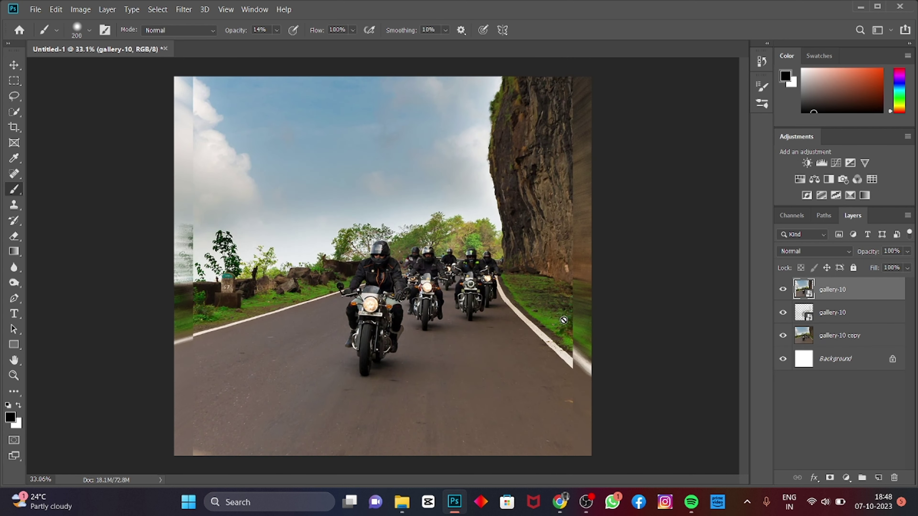
# - Scale the sharp top gallery-10 layer to about 61% and position it on the canvas
pyautogui.hotkey('ctrl', 't')
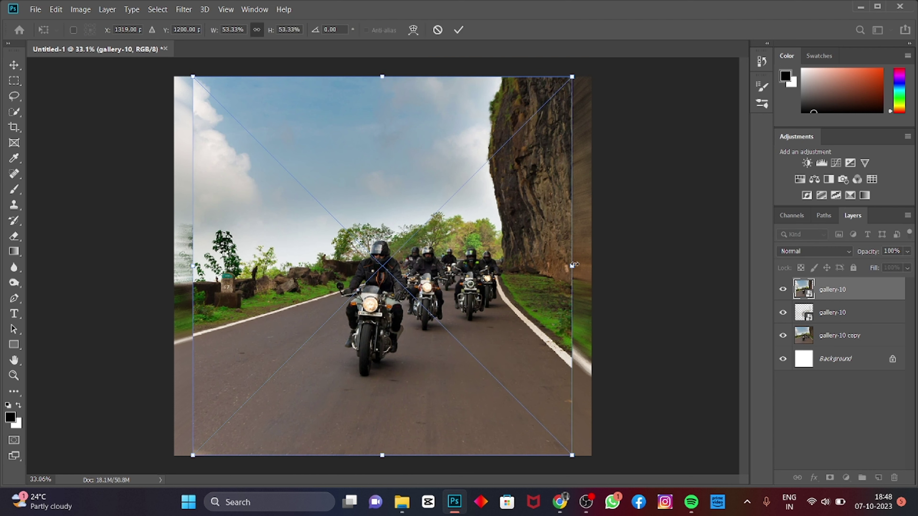
pyautogui.moveTo(572, 265); pyautogui.dragTo(614, 264)
pyautogui.moveTo(490, 322); pyautogui.dragTo(472, 315)
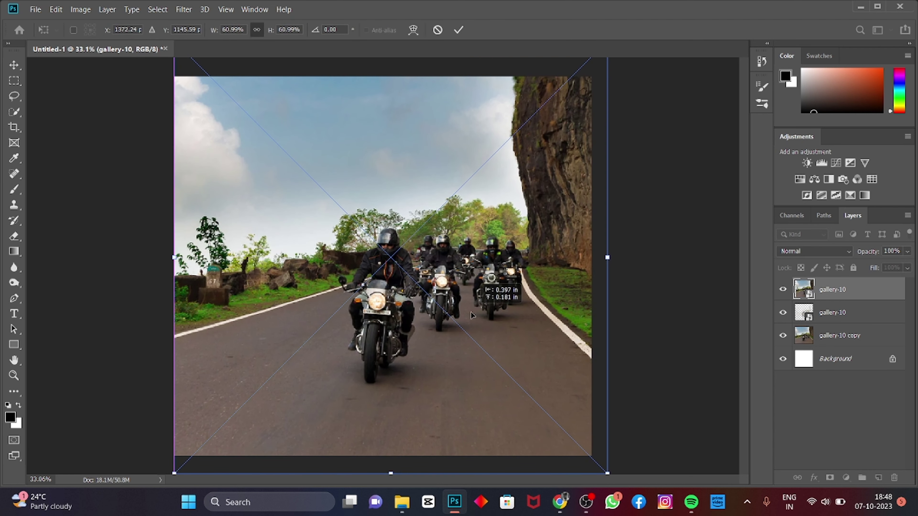
pyautogui.press('Return')
# - Set the top layer's opacity to 62% and rasterize it
pyautogui.press('b')
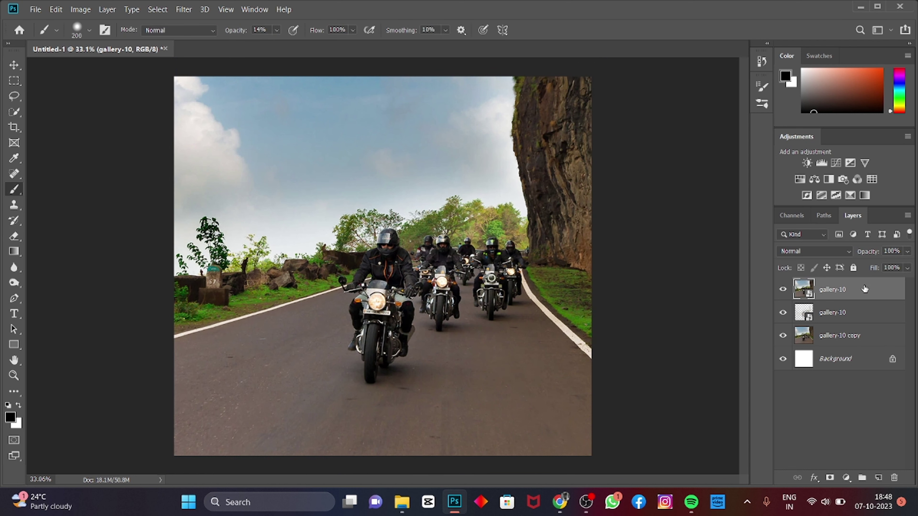
pyautogui.moveTo(861, 266); pyautogui.dragTo(885, 265)
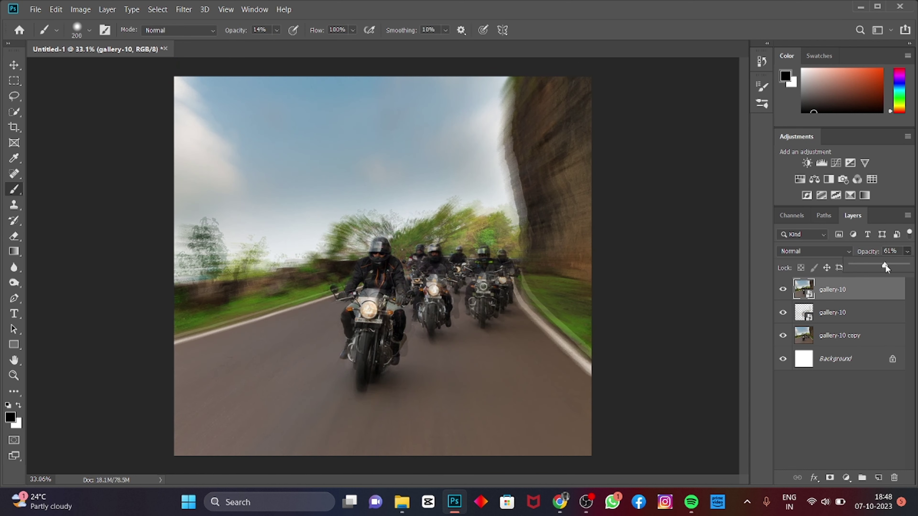
pyautogui.click(480, 375)
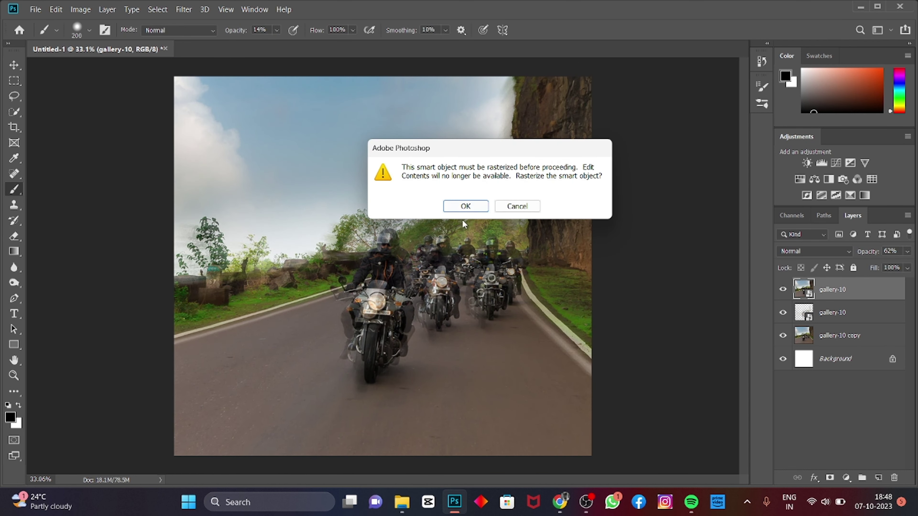
pyautogui.click(466, 211)
# - Align the sharp layer over the blurred riders and road edge
pyautogui.press('v')
pyautogui.moveTo(461, 310); pyautogui.dragTo(443, 309)
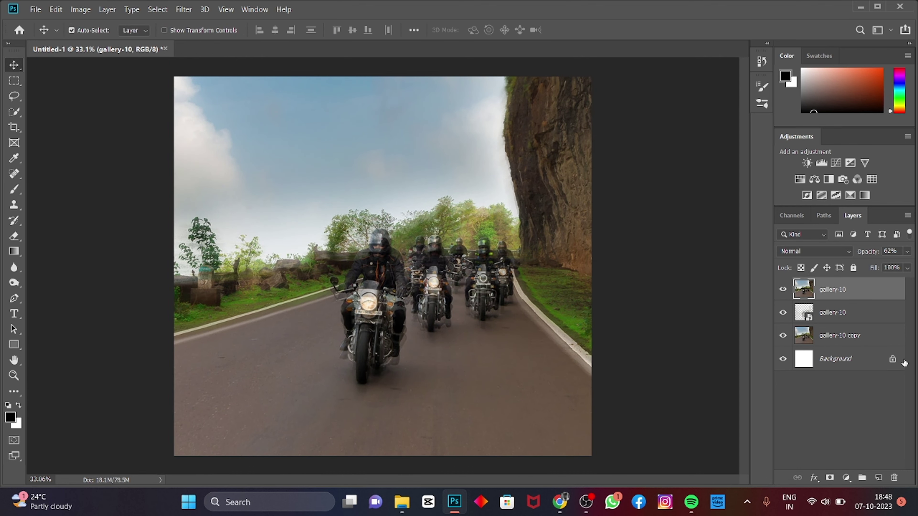
pyautogui.moveTo(400, 308); pyautogui.dragTo(388, 300)
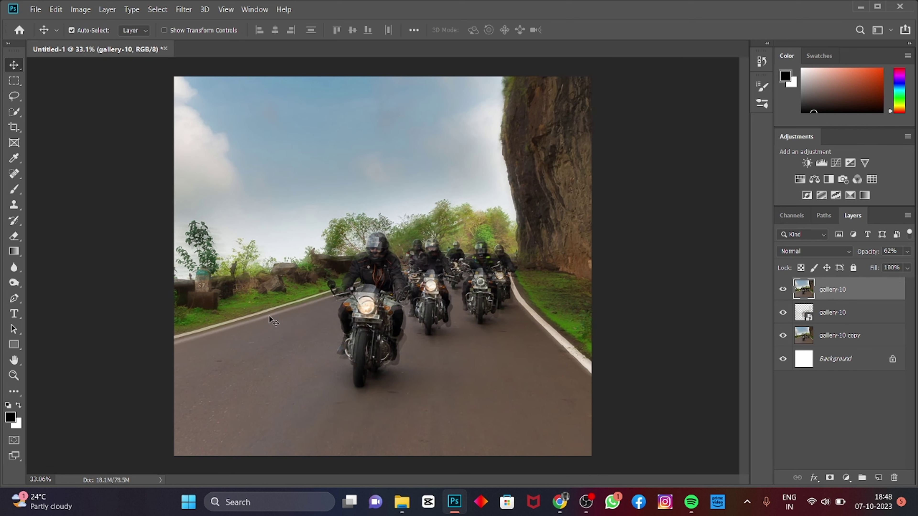
pyautogui.moveTo(271, 320); pyautogui.dragTo(242, 309)
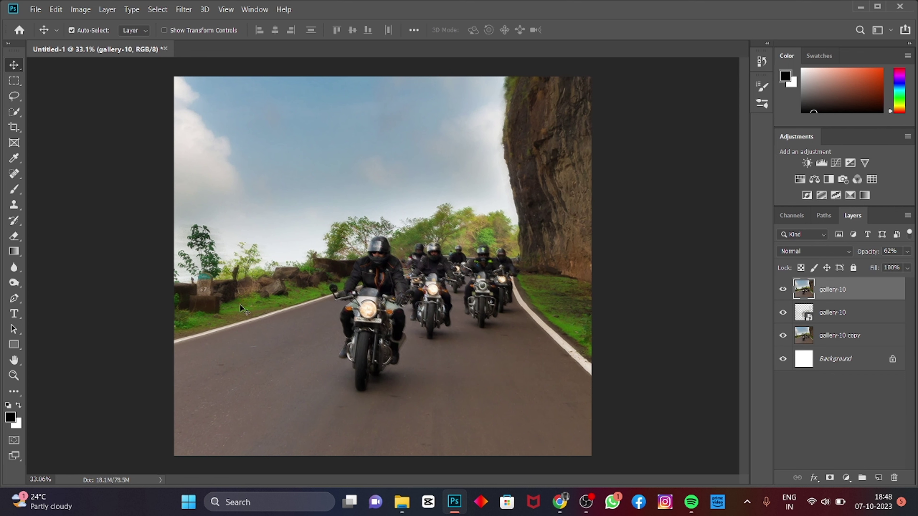
# - Convert gallery-10 and gallery-10 copy into a single smart object
pyautogui.click(855, 338)
pyautogui.click(863, 311)
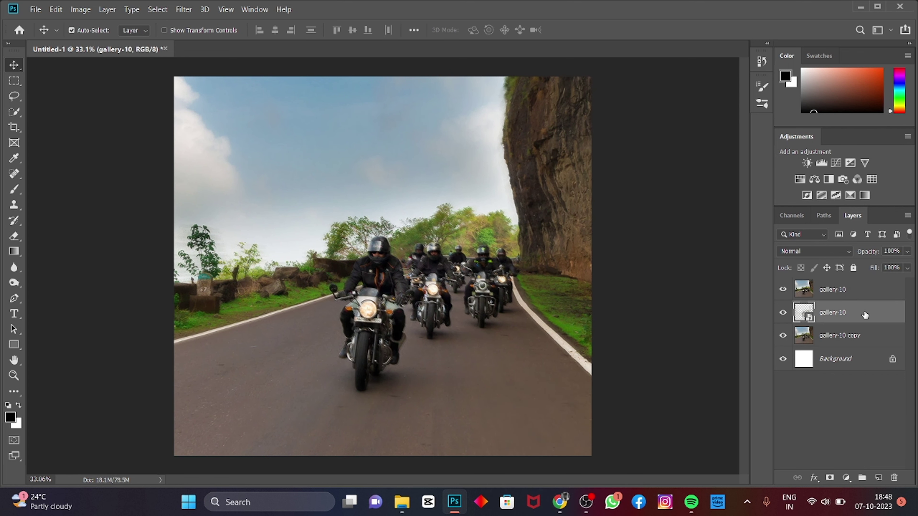
pyautogui.keyDown('ctrl'); pyautogui.click(864, 335); pyautogui.keyUp('ctrl')
pyautogui.rightClick(851, 325)
pyautogui.click(760, 153)
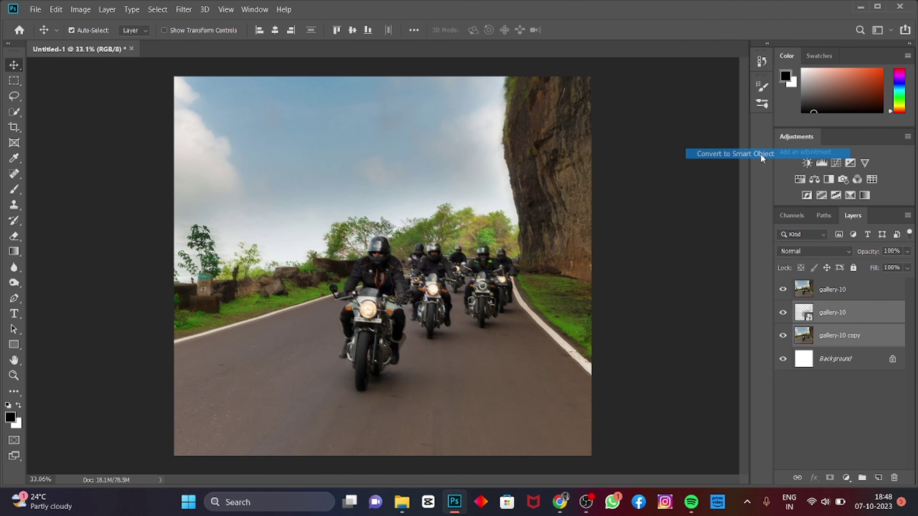
# - Toggle the top sharp layer on and off to compare against the zoom blur, ending visible
pyautogui.click(779, 296)
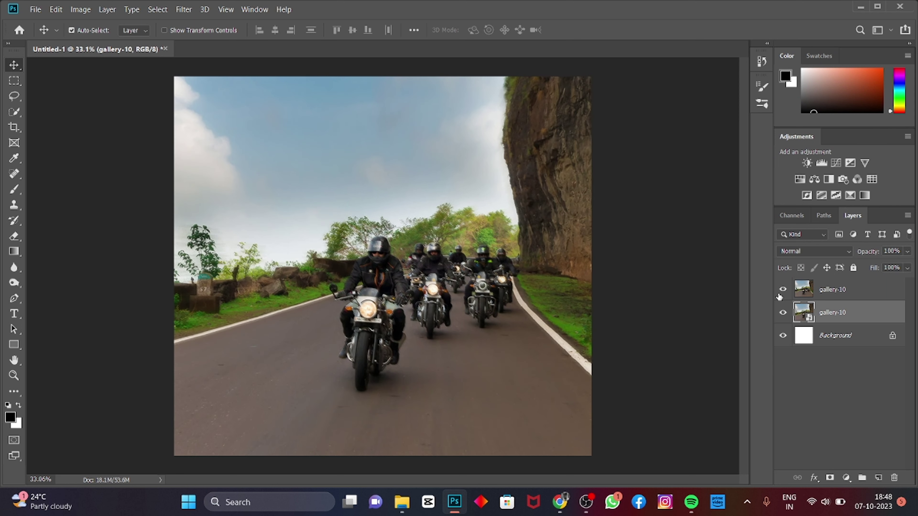
pyautogui.click(779, 294)
pyautogui.click(780, 295)
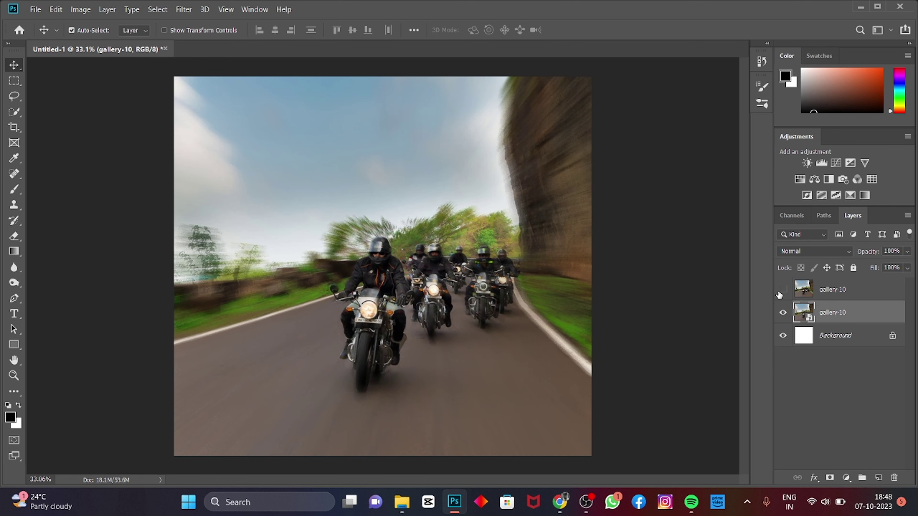
pyautogui.click(780, 294)
pyautogui.click(780, 294)
pyautogui.click(779, 295)
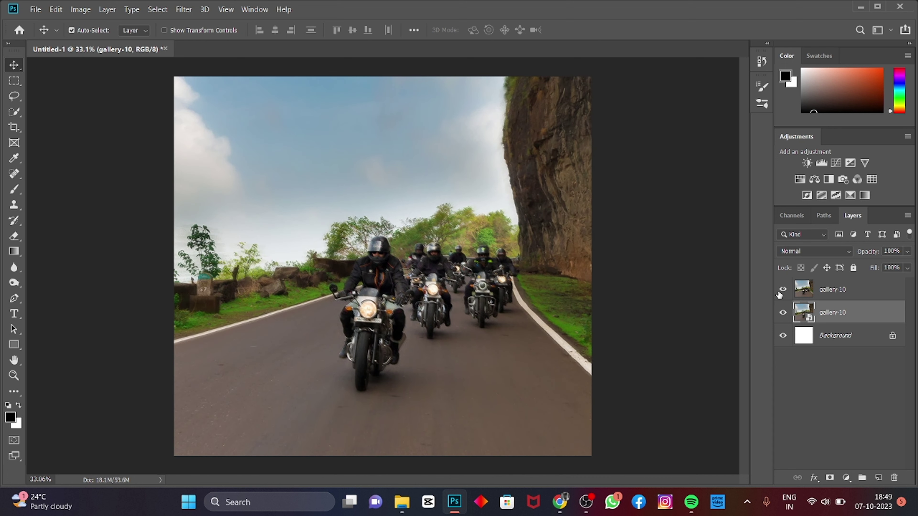
pyautogui.click(780, 295)
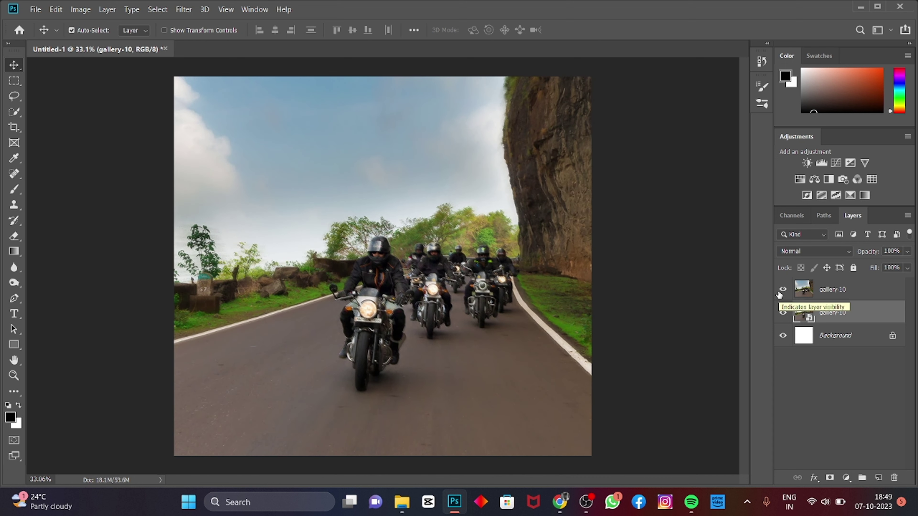
pyautogui.click(783, 289)
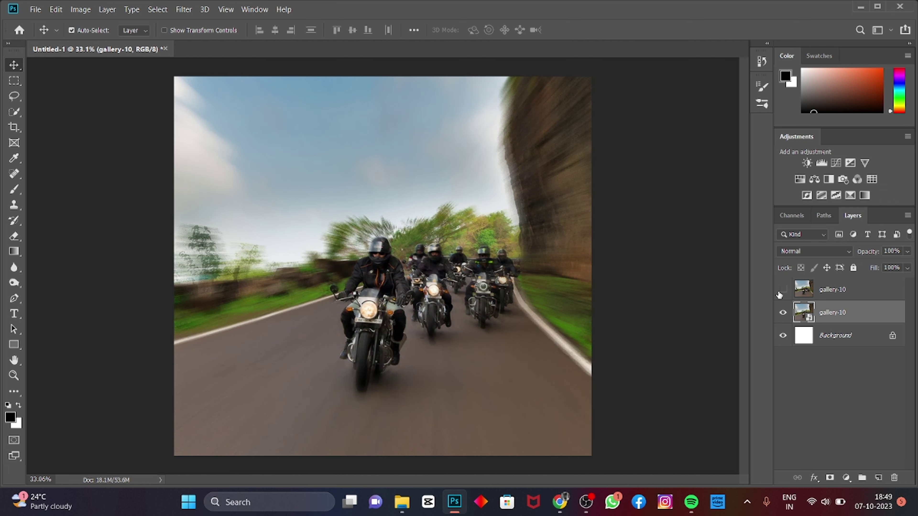
pyautogui.click(780, 295)
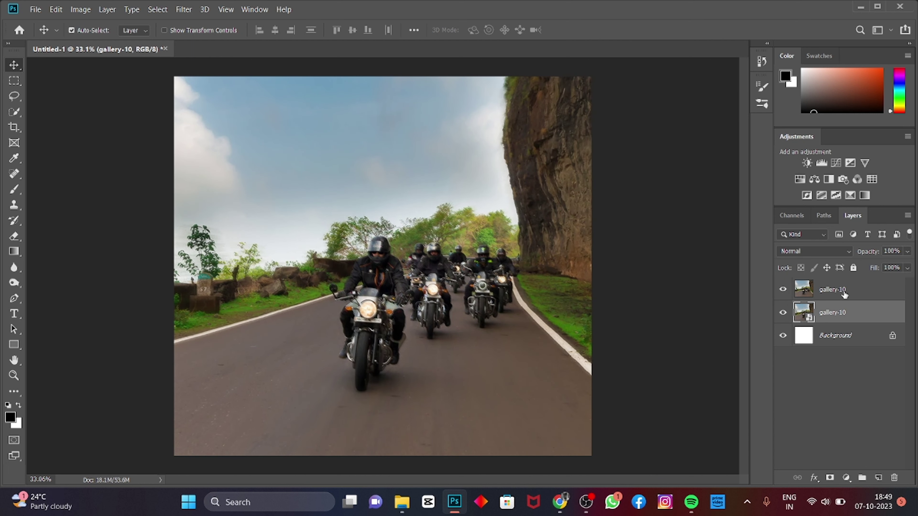